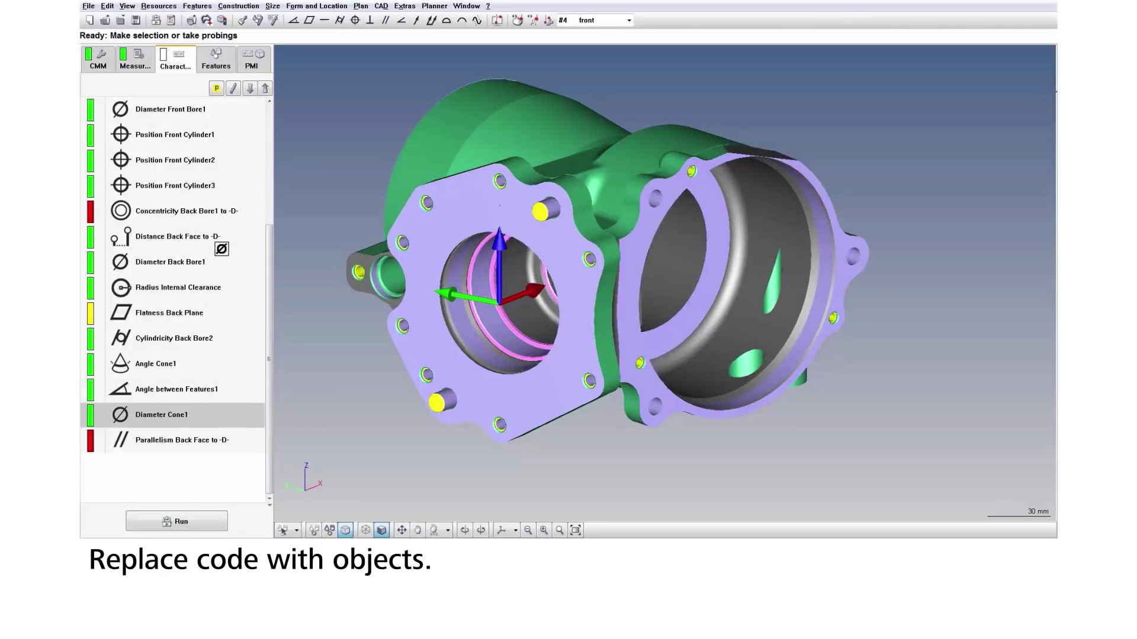
# Move Diameter Cone1 below Concentricity Back Bore1 to -D-, and Flatness Back Plane just above Parallelism Back Face to -D-
pyautogui.moveTo(221, 248); pyautogui.dragTo(221, 236)
pyautogui.moveTo(218, 337); pyautogui.dragTo(217, 340)
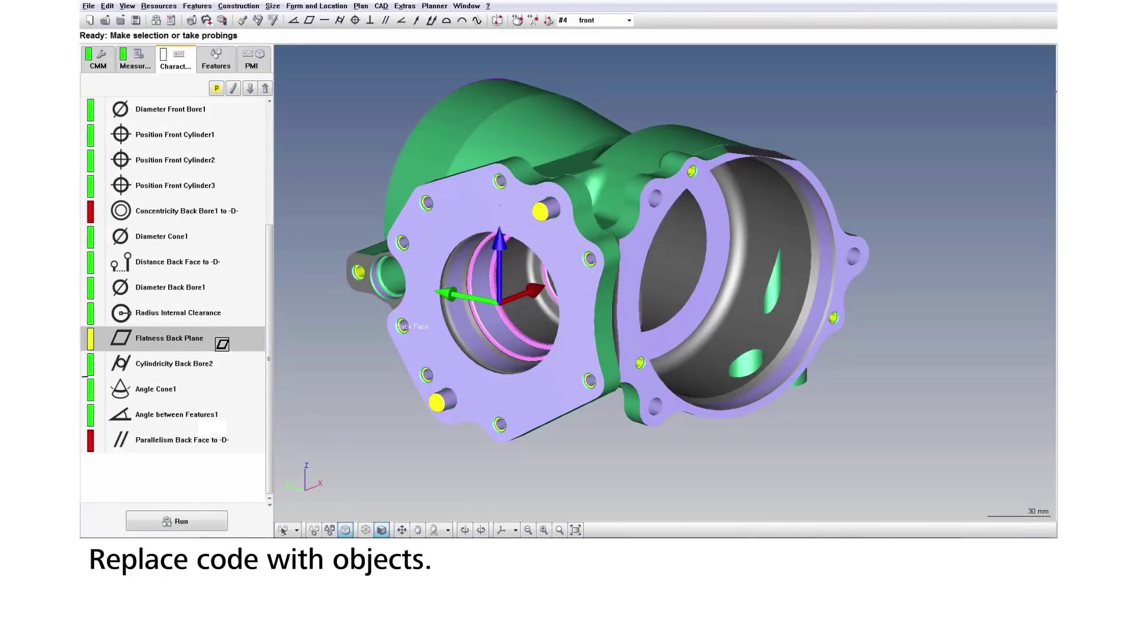
pyautogui.moveTo(207, 433); pyautogui.dragTo(207, 433)
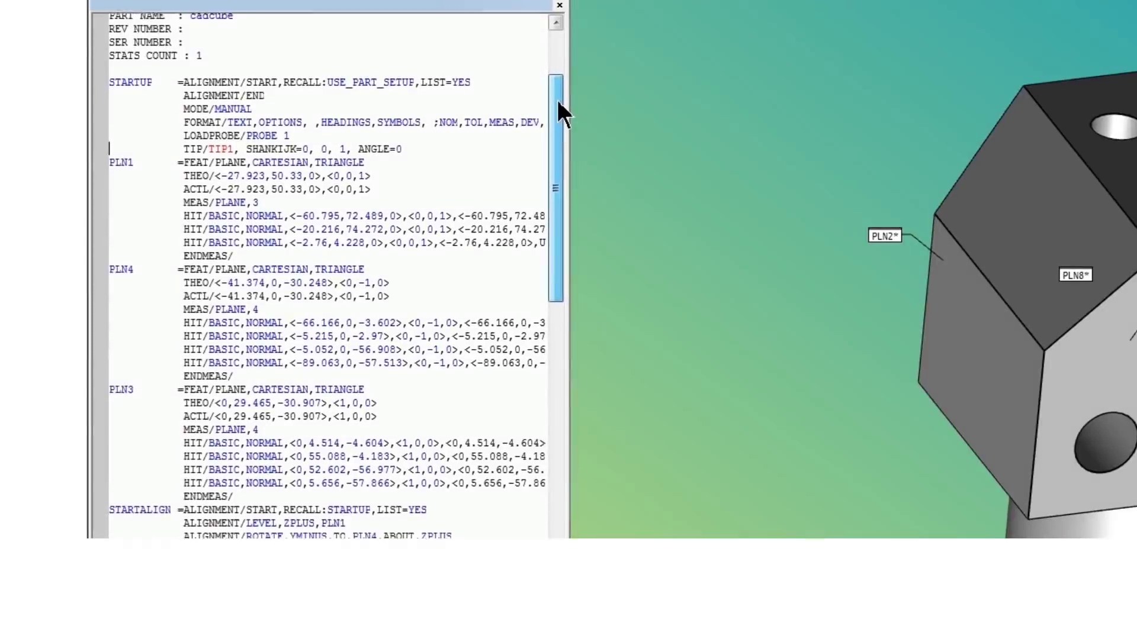
pyautogui.moveTo(557, 101); pyautogui.dragTo(614, 604)
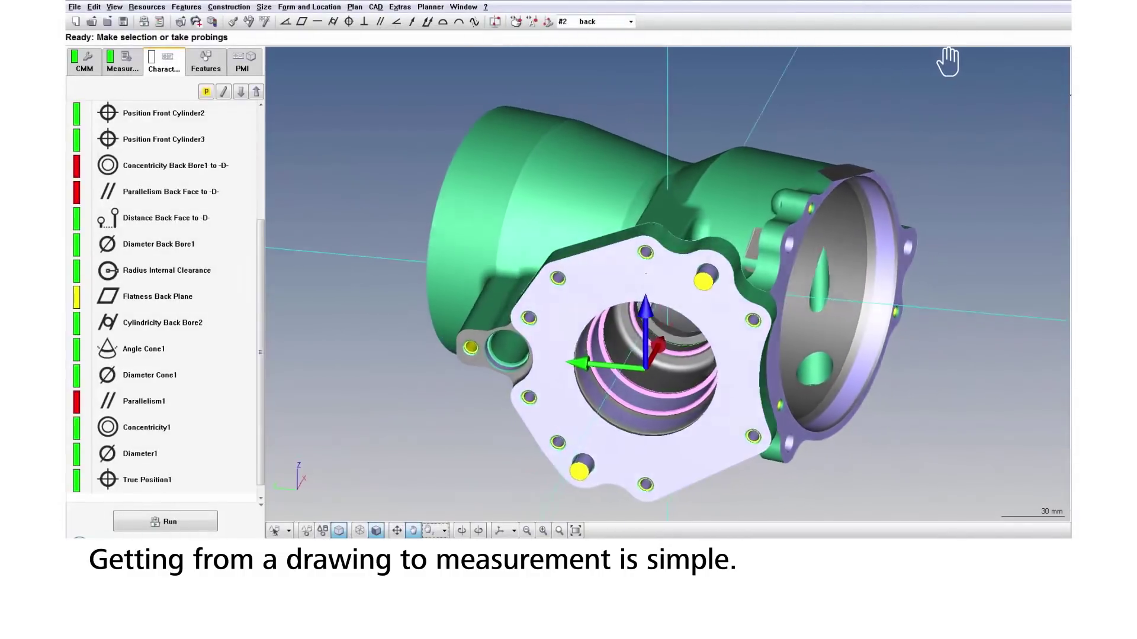
# Create Parallelism1 with Plane -D- as the feature and Back Face as the primary datum
pyautogui.moveTo(948, 62); pyautogui.dragTo(1009, 62)
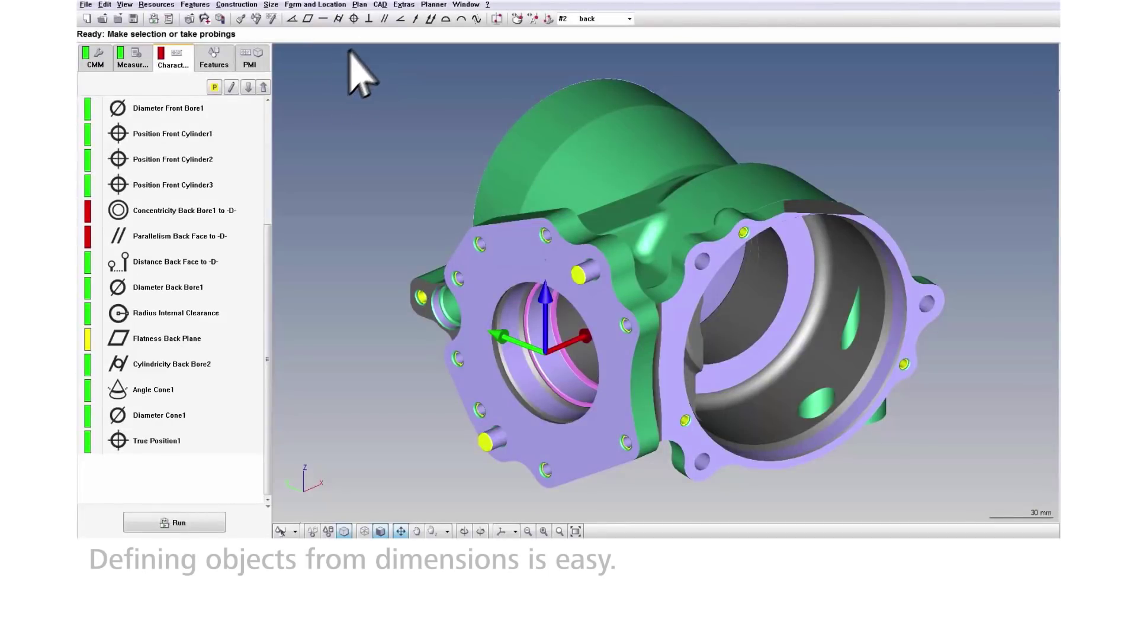
pyautogui.click(384, 18)
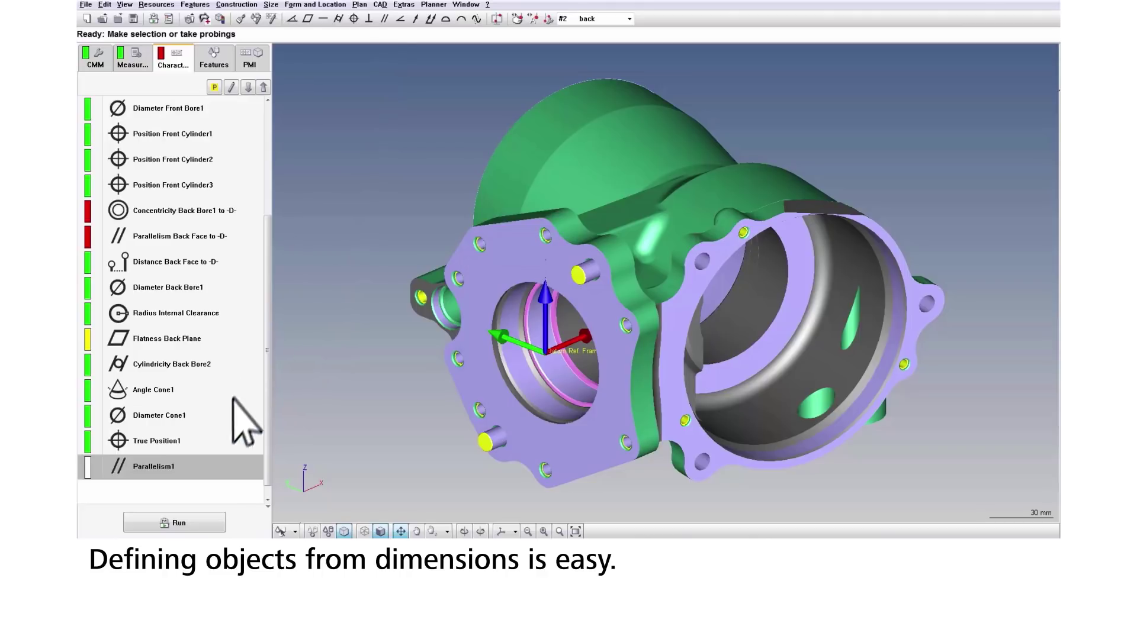
pyautogui.doubleClick(211, 465)
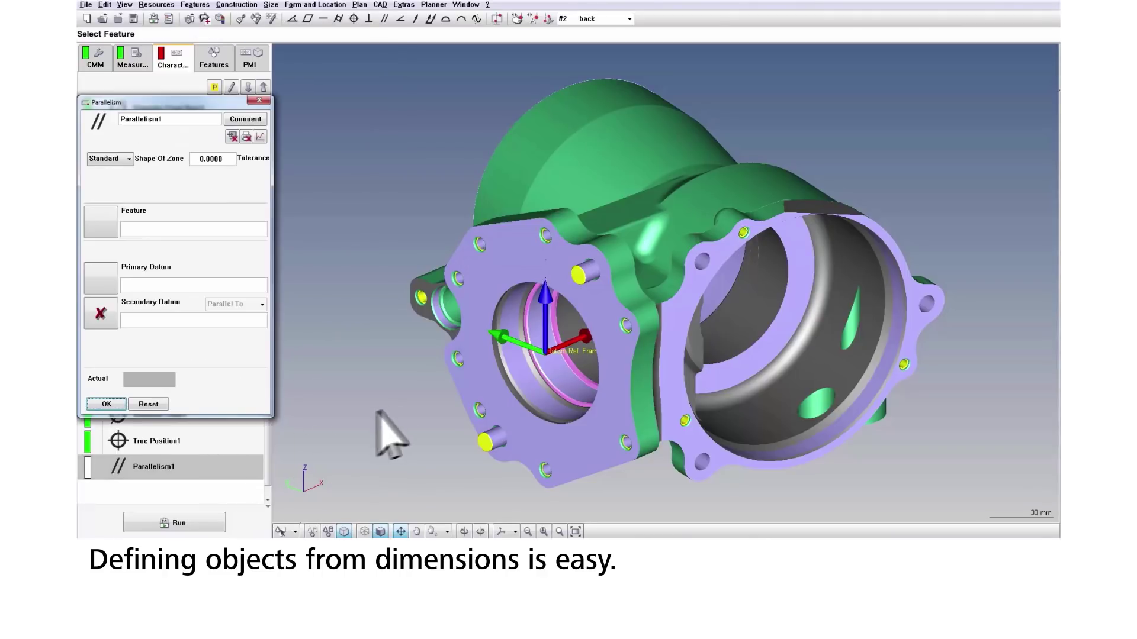
pyautogui.click(680, 329)
pyautogui.moveTo(679, 329); pyautogui.dragTo(730, 325, button='middle')
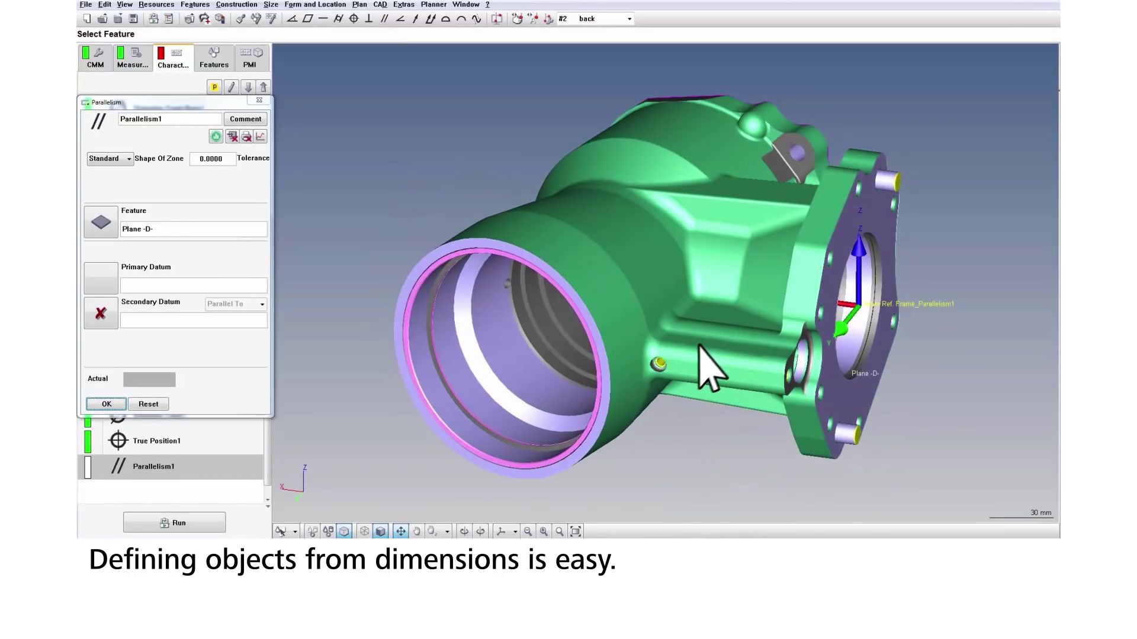
pyautogui.click(606, 415)
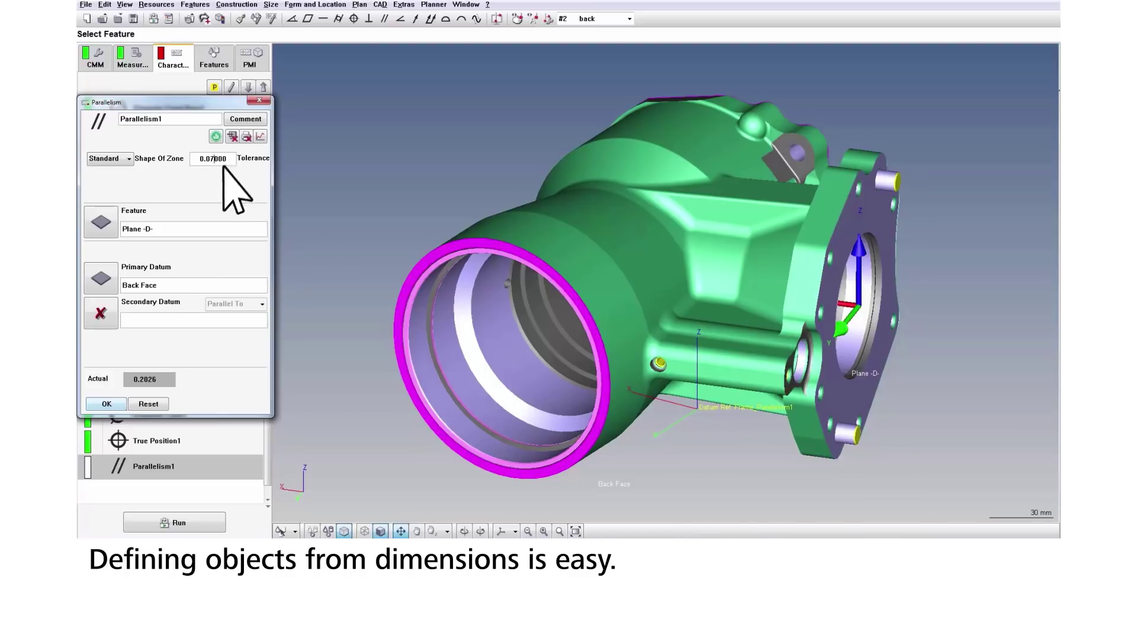
pyautogui.click(112, 404)
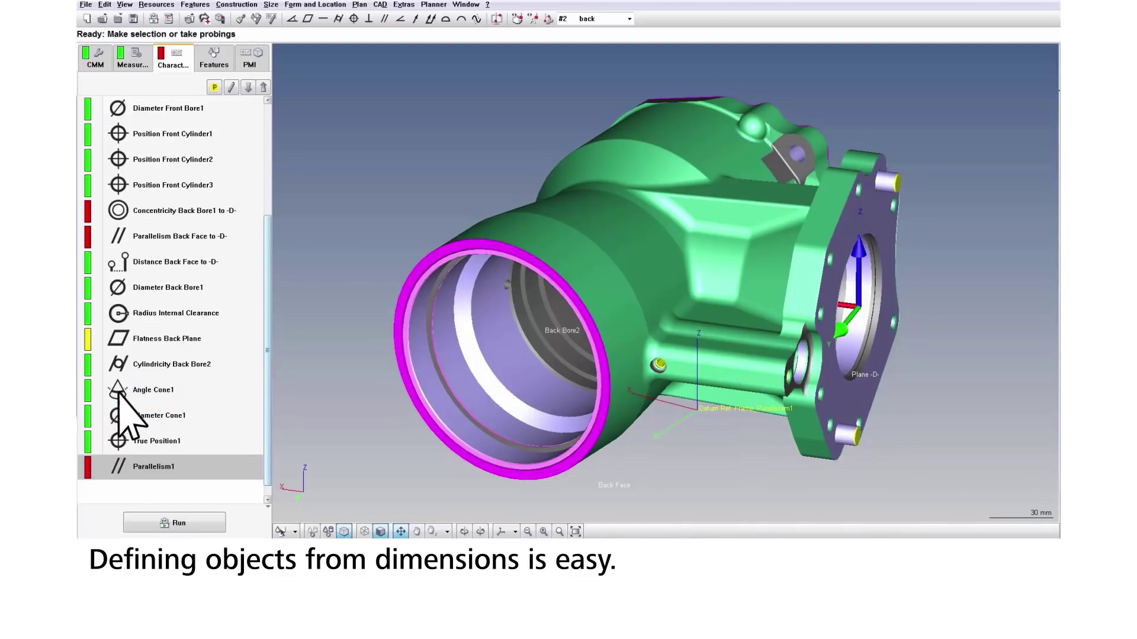
# Create Concentricity1 from Form and Location, checking Back Bore1 against primary datum Back Bore2
pyautogui.click(307, 5)
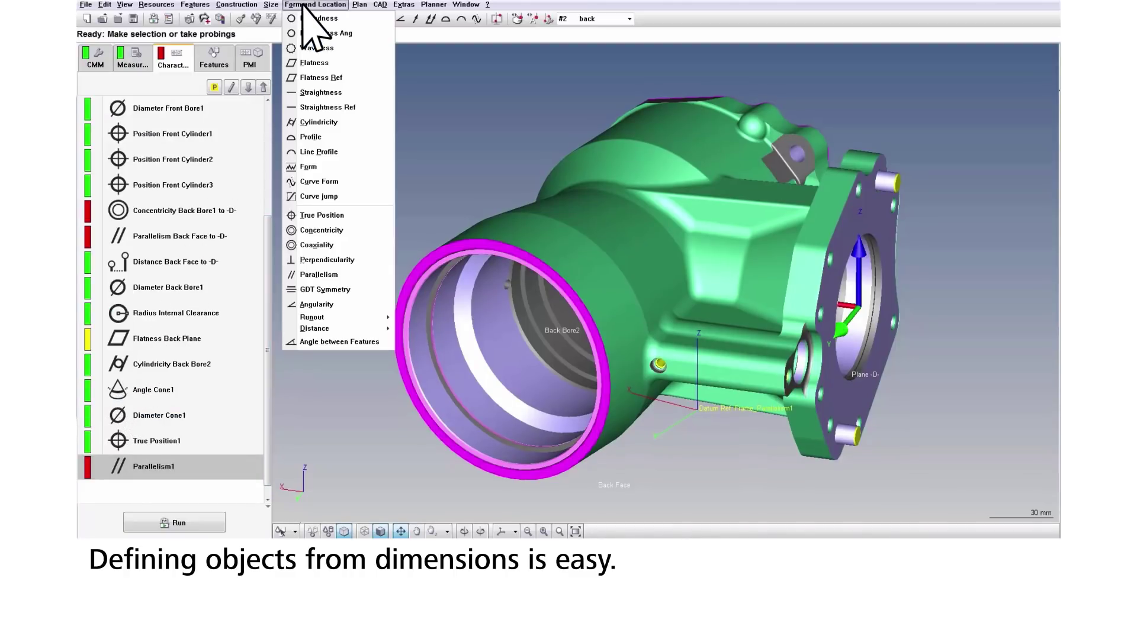
pyautogui.click(346, 230)
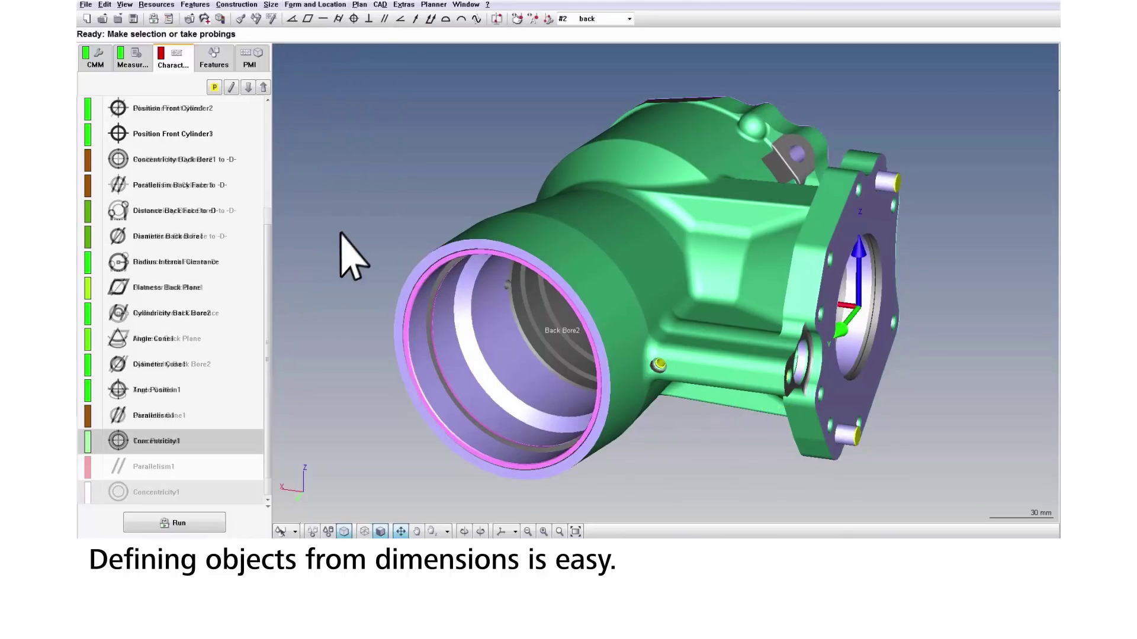
pyautogui.doubleClick(213, 435)
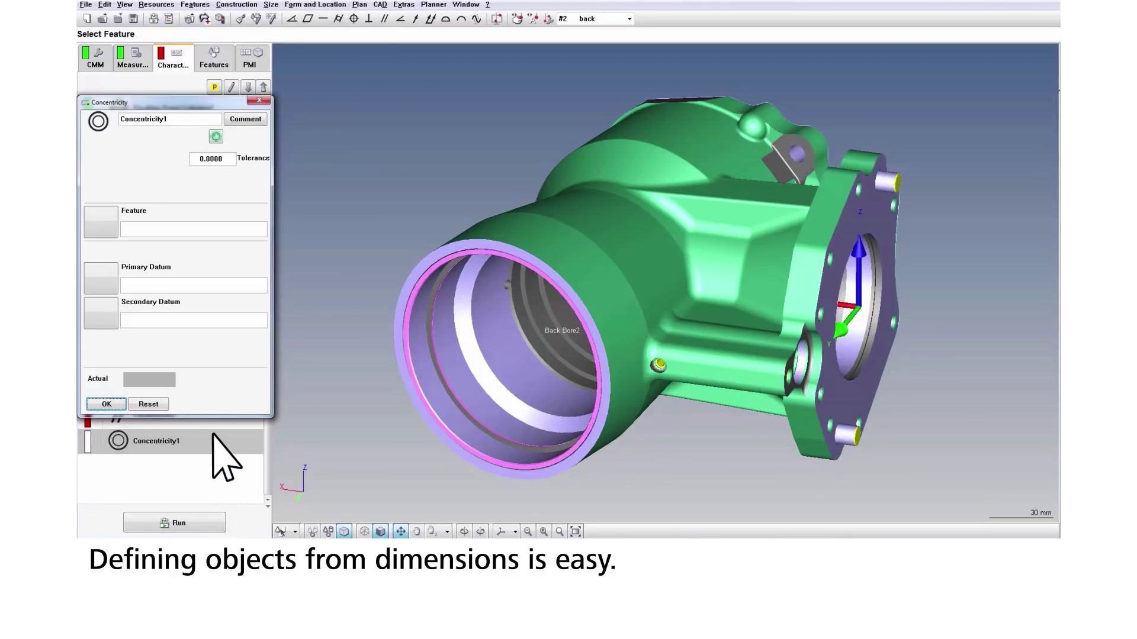
pyautogui.click(457, 417)
pyautogui.click(462, 377)
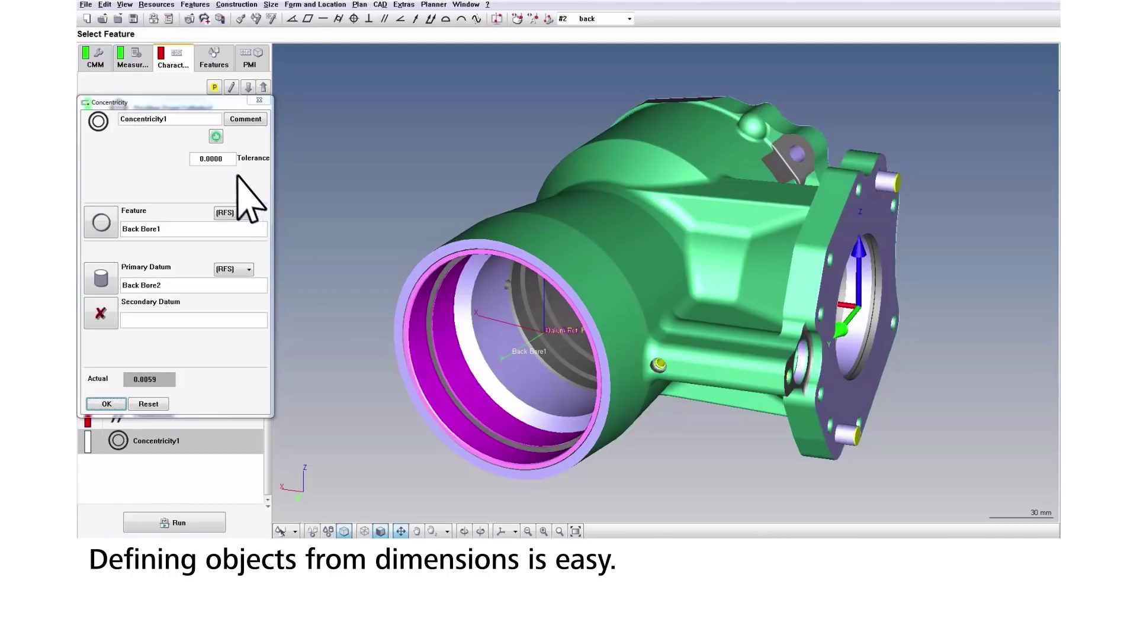
pyautogui.click(114, 400)
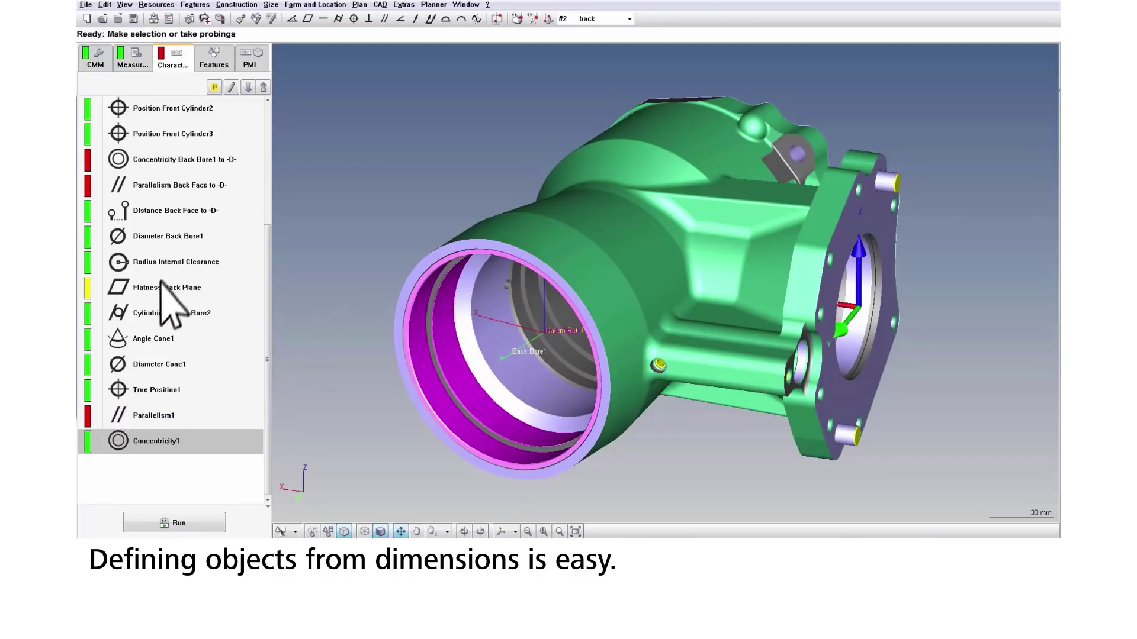
# Create Diameter1 from the Size standards and assign it to Back Bore1 (nominal 105.0061, ±0.15)
pyautogui.click(270, 5)
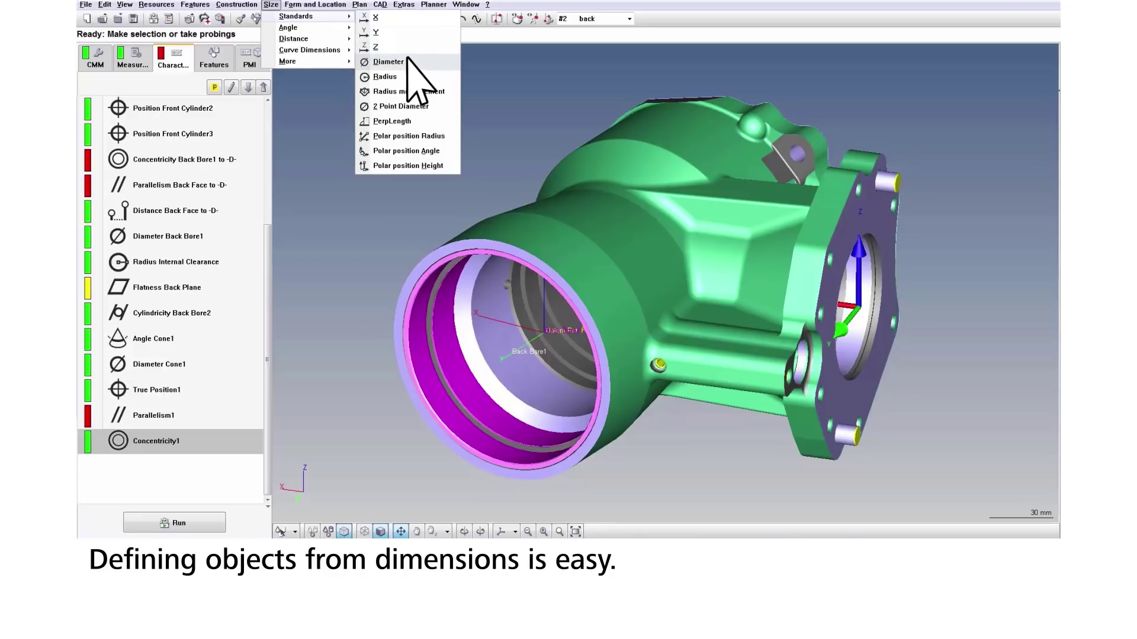
pyautogui.click(405, 62)
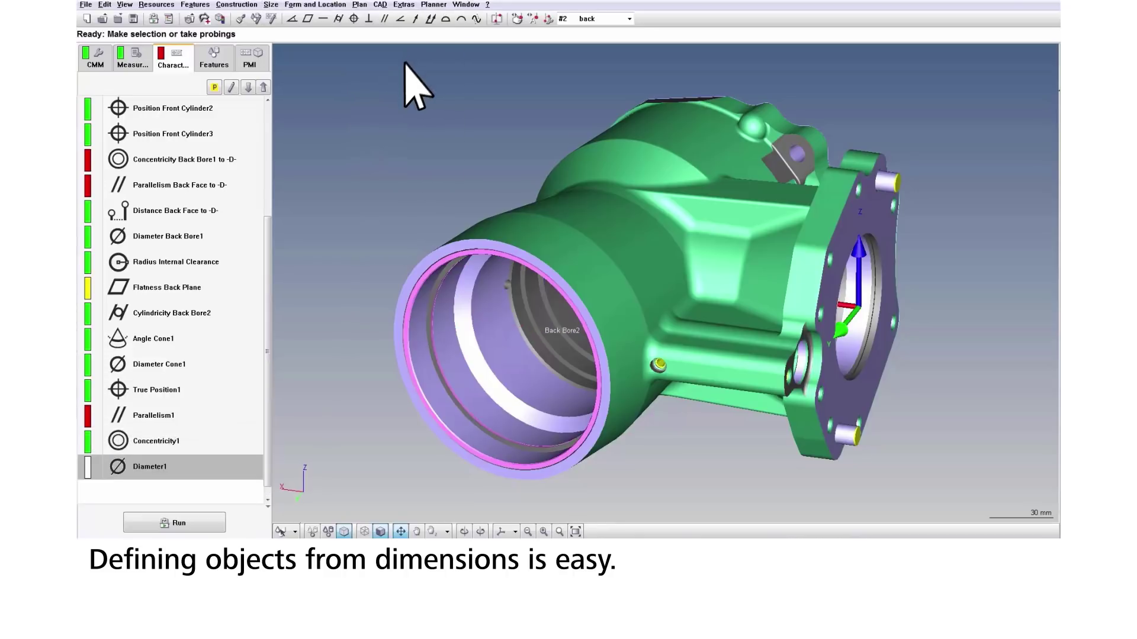
pyautogui.doubleClick(212, 464)
pyautogui.click(441, 403)
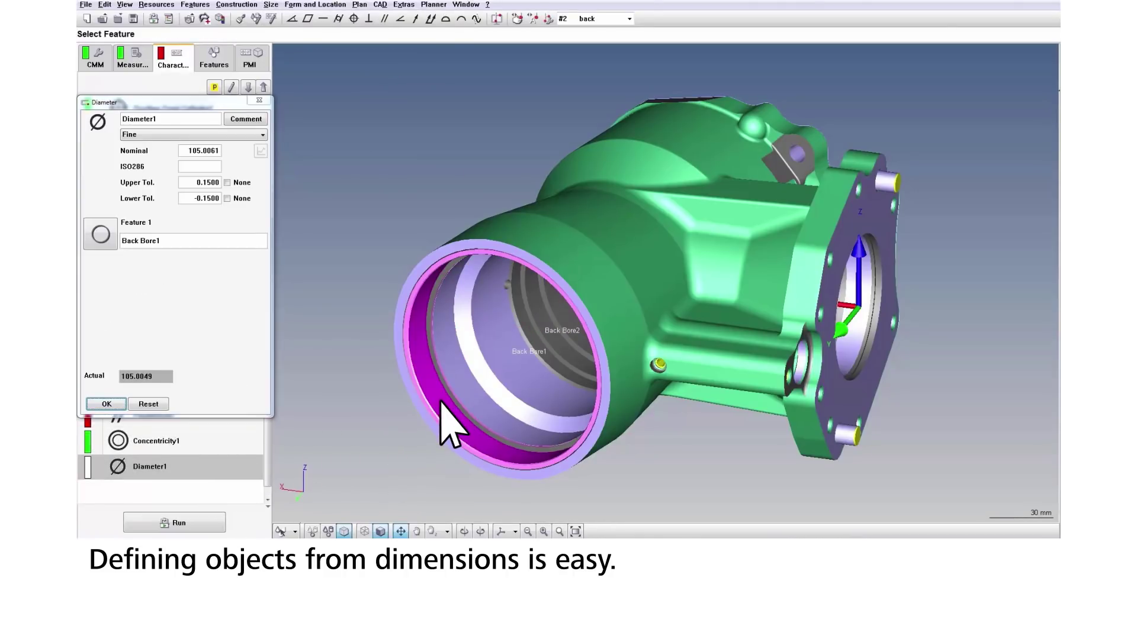
pyautogui.click(117, 403)
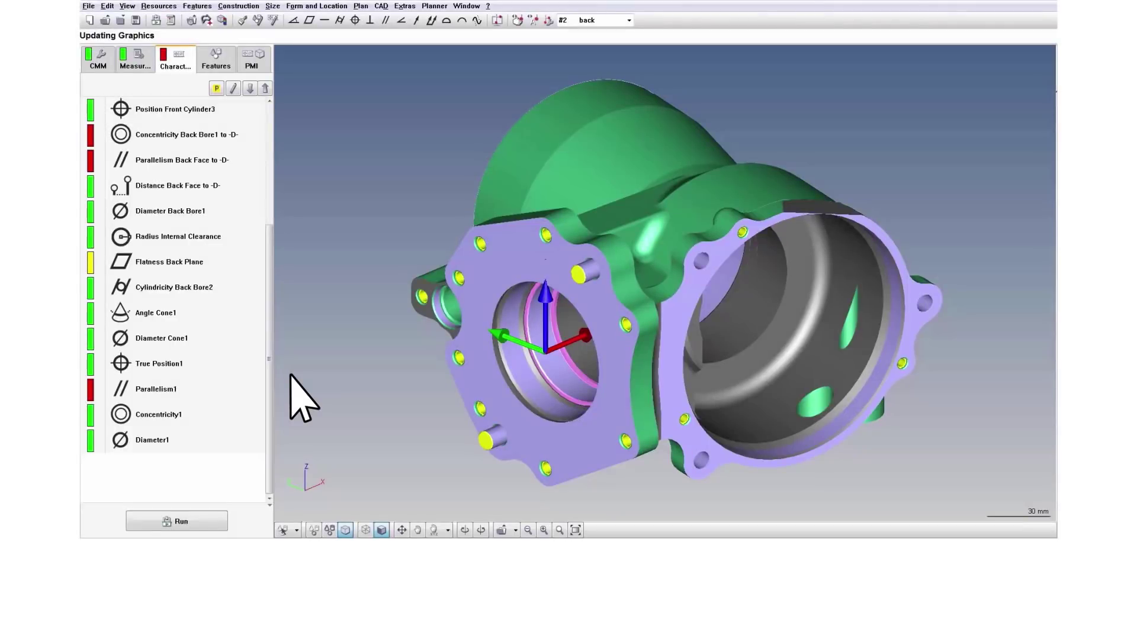
# Move True Position1 through Diameter1 below Concentricity Back Bore1, then open Parallelism1's settings
pyautogui.click(228, 363)
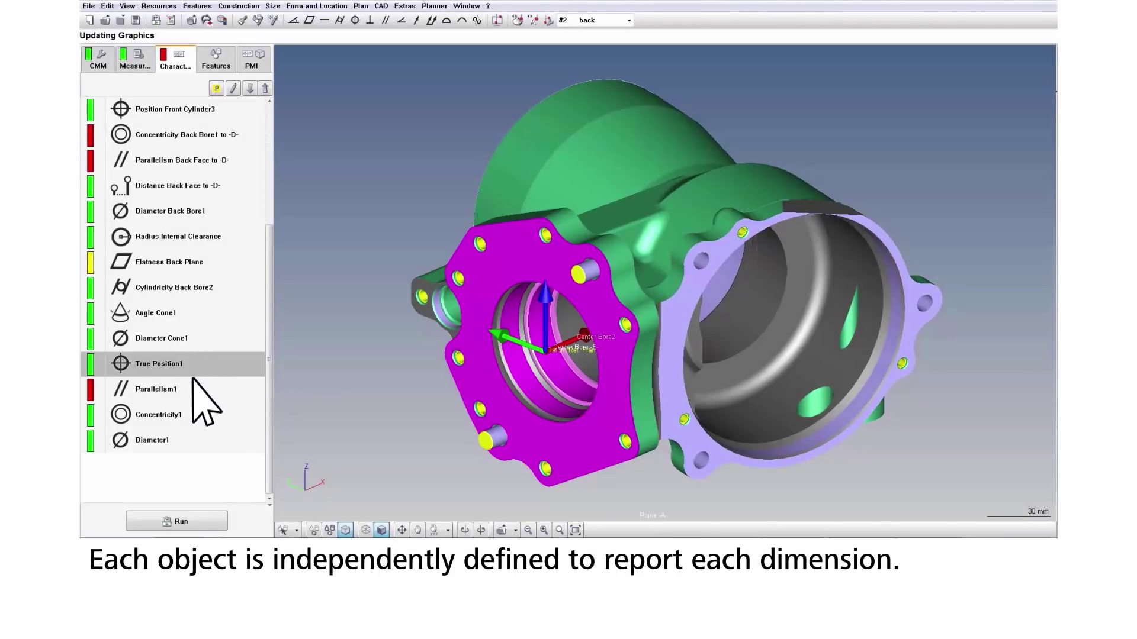
pyautogui.keyDown('shift'); pyautogui.click(176, 427); pyautogui.keyUp('shift')
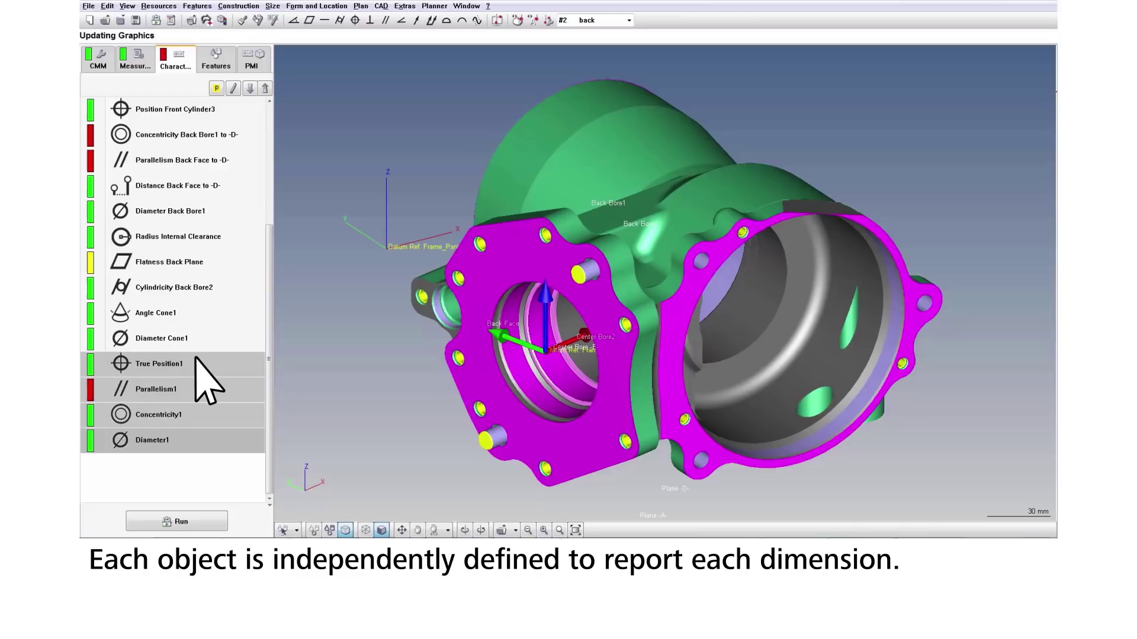
pyautogui.moveTo(189, 187); pyautogui.dragTo(187, 155)
pyautogui.click(180, 181)
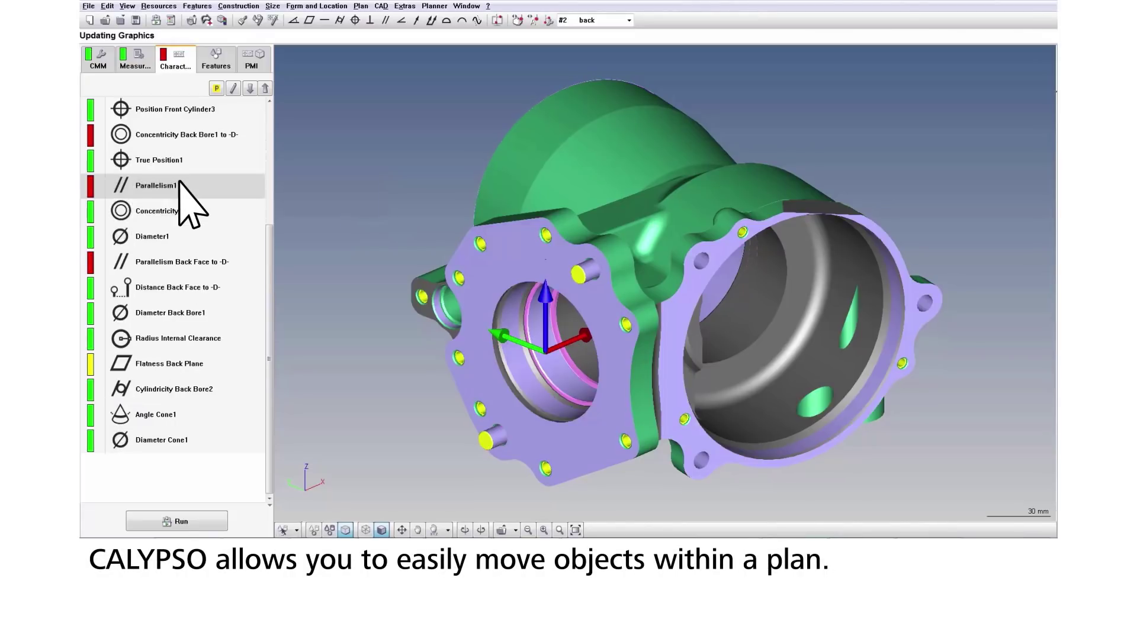
pyautogui.doubleClick(180, 184)
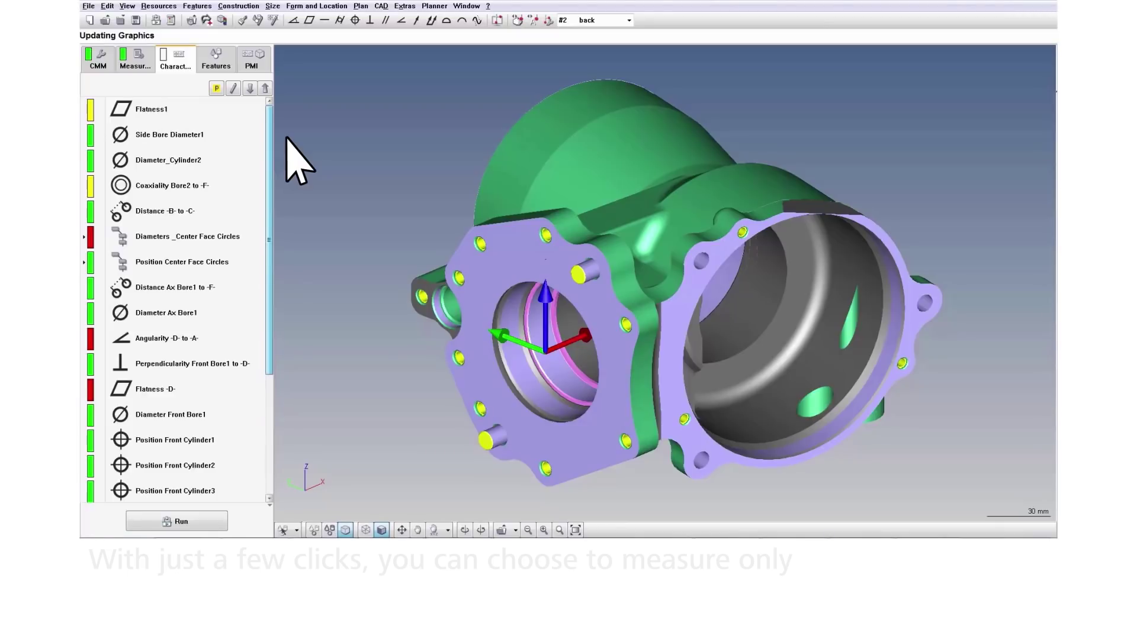
# Select Flatness1, Diameter_Cylinder2, Coaxiality Bore2 to -F-, Distance -B- to -C- and Angularity -D- to -A- for a Current Selection run
pyautogui.click(196, 106)
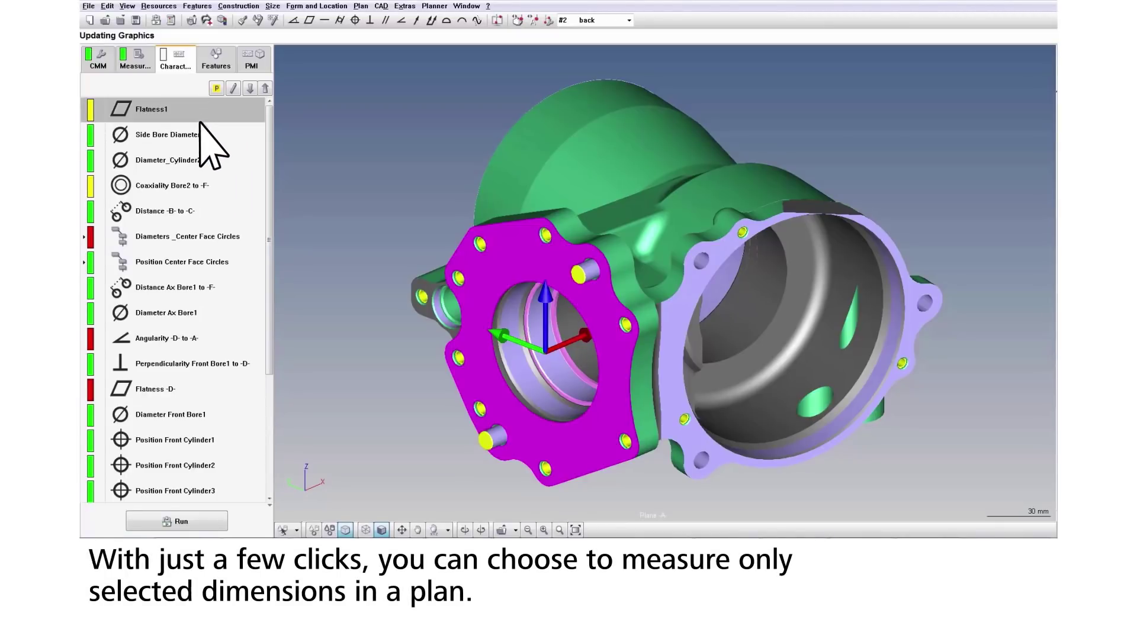
pyautogui.keyDown('ctrl'); pyautogui.click(210, 164); pyautogui.keyUp('ctrl')
pyautogui.keyDown('ctrl'); pyautogui.click(216, 183); pyautogui.keyUp('ctrl')
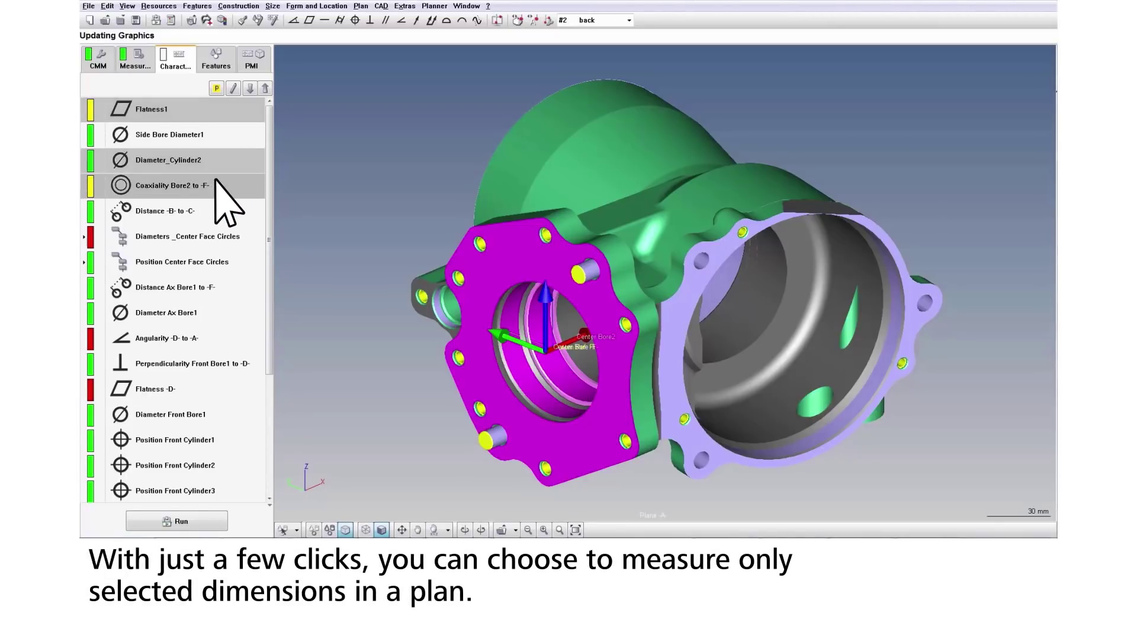
pyautogui.keyDown('ctrl'); pyautogui.click(214, 212); pyautogui.keyUp('ctrl')
pyautogui.keyDown('ctrl'); pyautogui.click(210, 340); pyautogui.keyUp('ctrl')
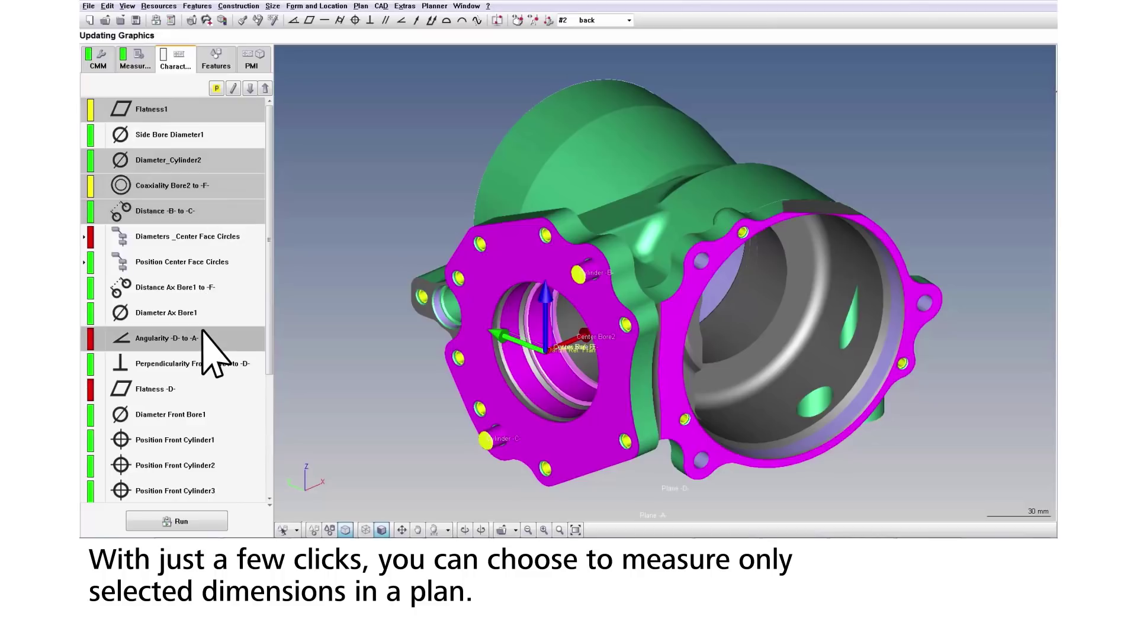
pyautogui.click(201, 522)
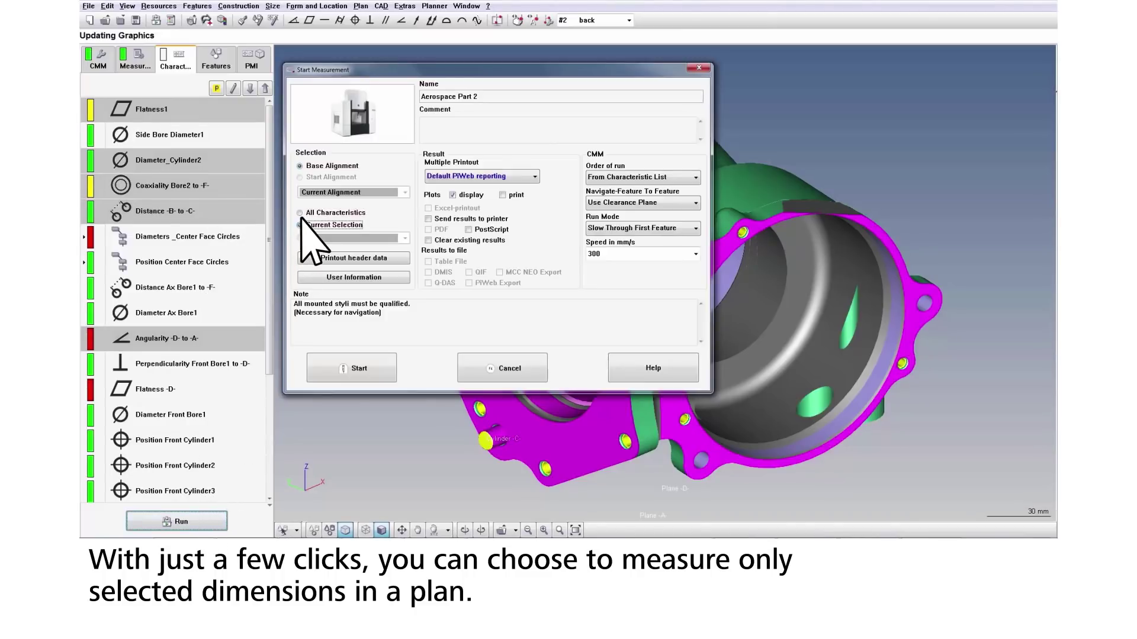
# Start the Current Selection measurement and let the simulated run complete
pyautogui.click(359, 368)
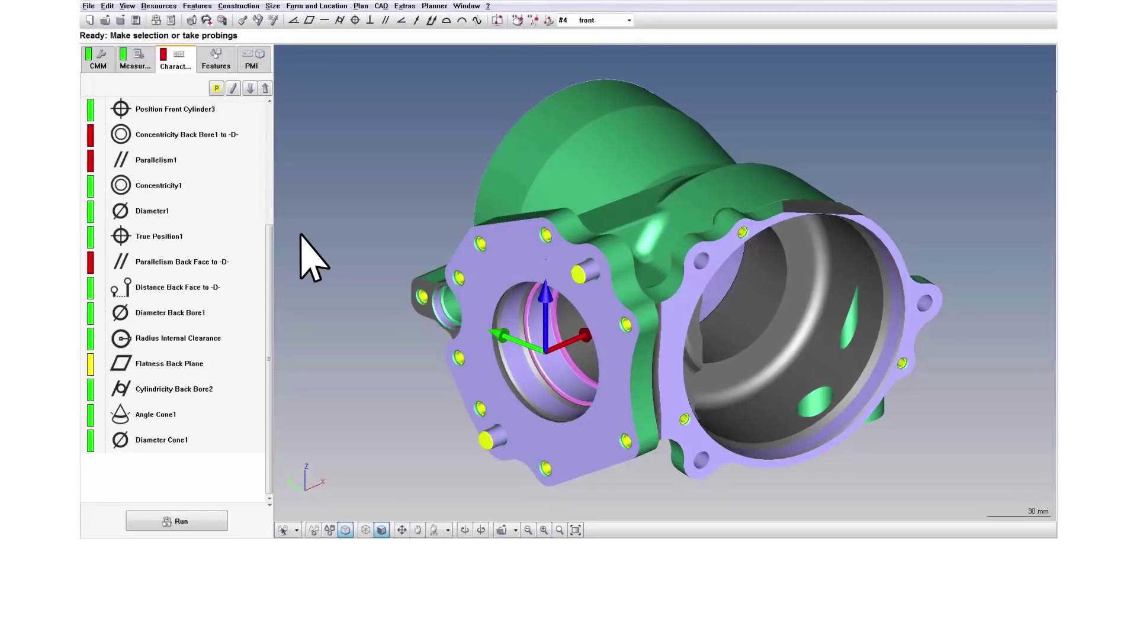
# Save True Position1's datums as frame 'Datum Ref. Frame A F D', then add True Position2
pyautogui.doubleClick(230, 237)
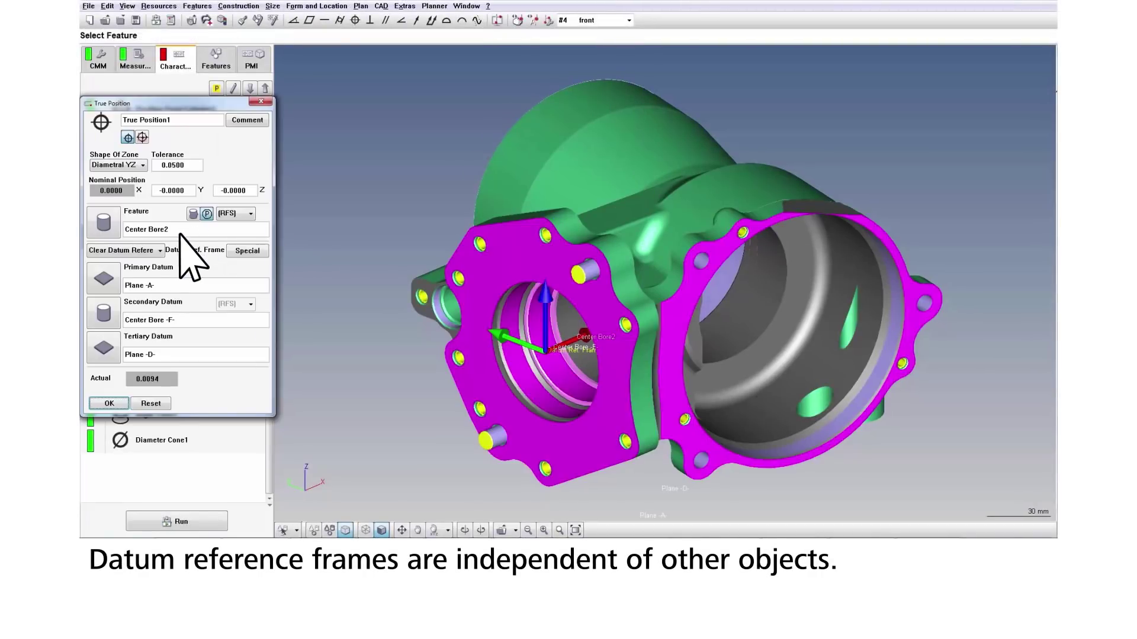
pyautogui.click(154, 251)
pyautogui.click(151, 328)
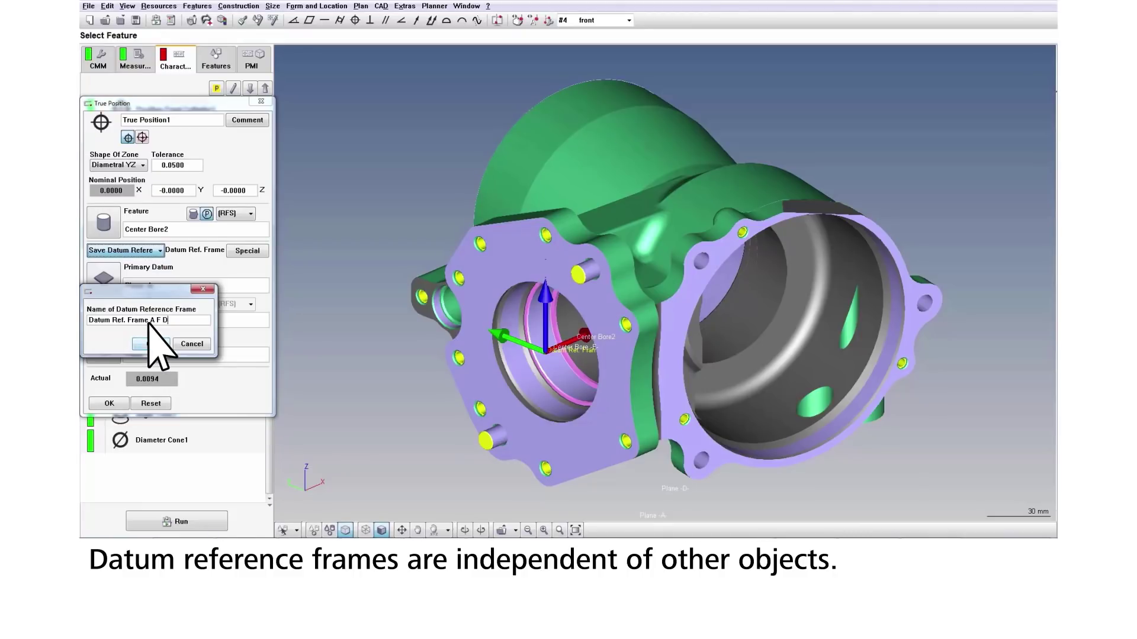
pyautogui.click(151, 342)
pyautogui.click(110, 403)
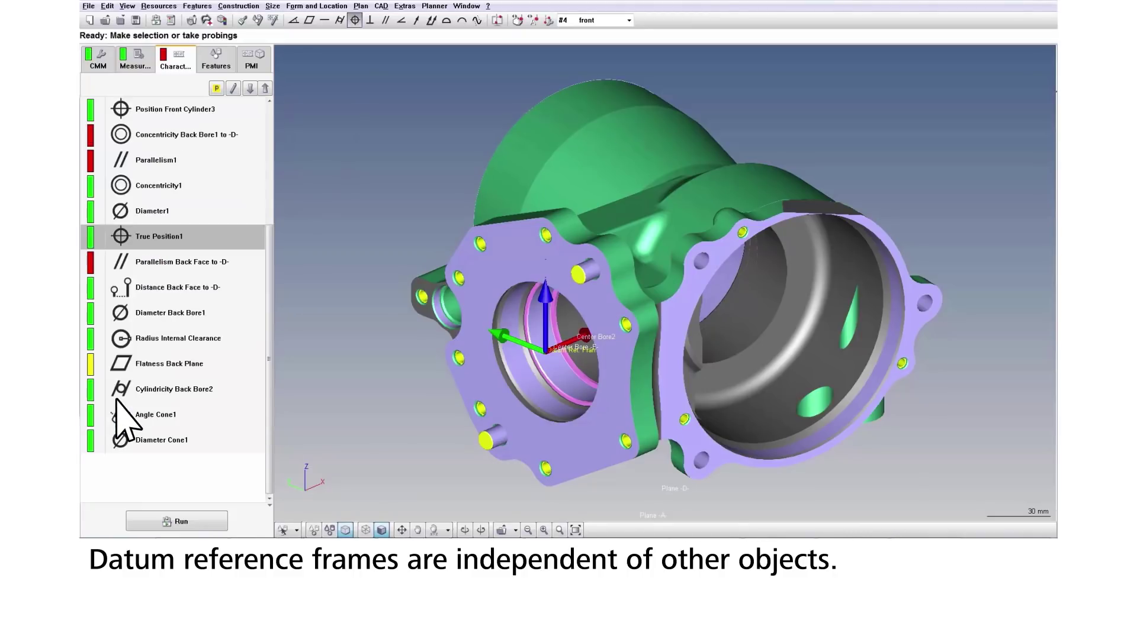
pyautogui.click(355, 20)
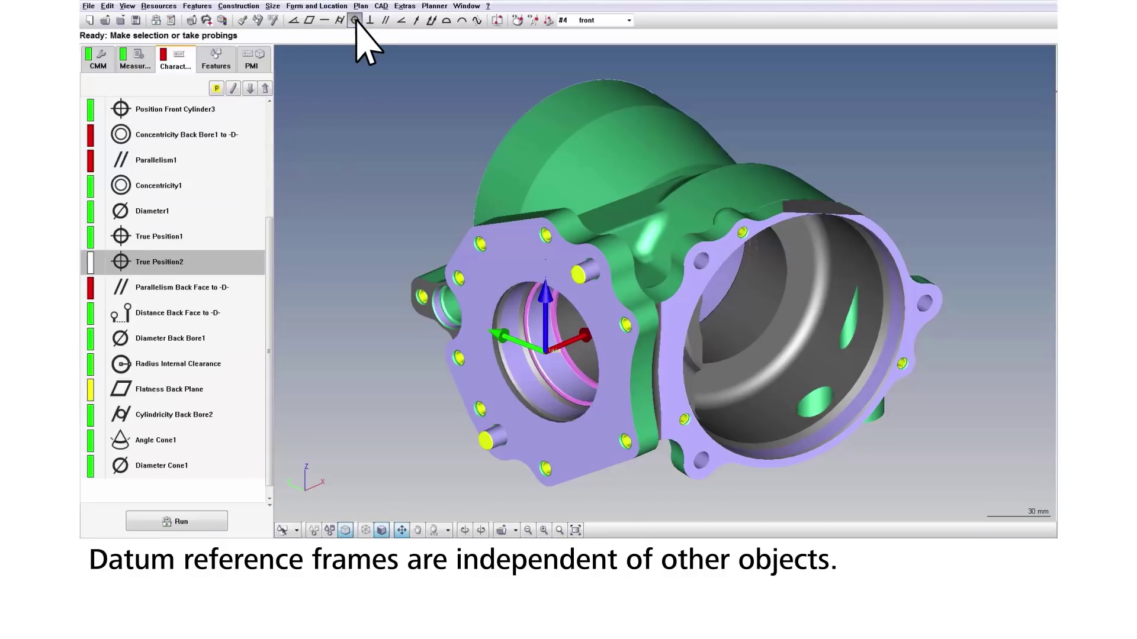
# Load the saved Datum Ref. Frame A F D as True Position2's datums
pyautogui.doubleClick(201, 255)
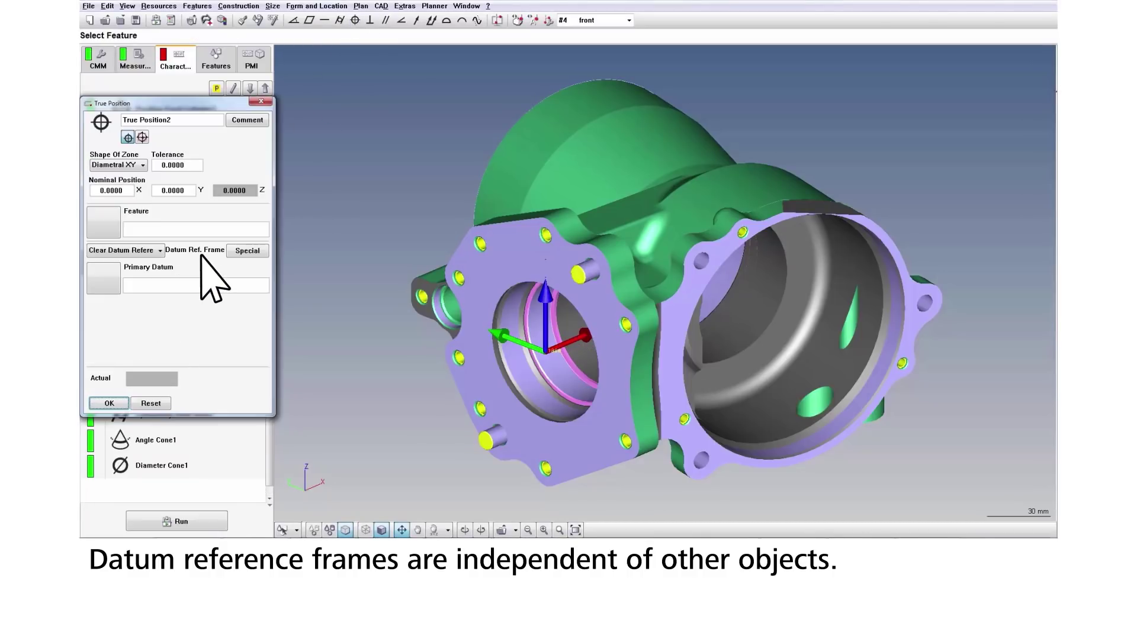
pyautogui.click(152, 253)
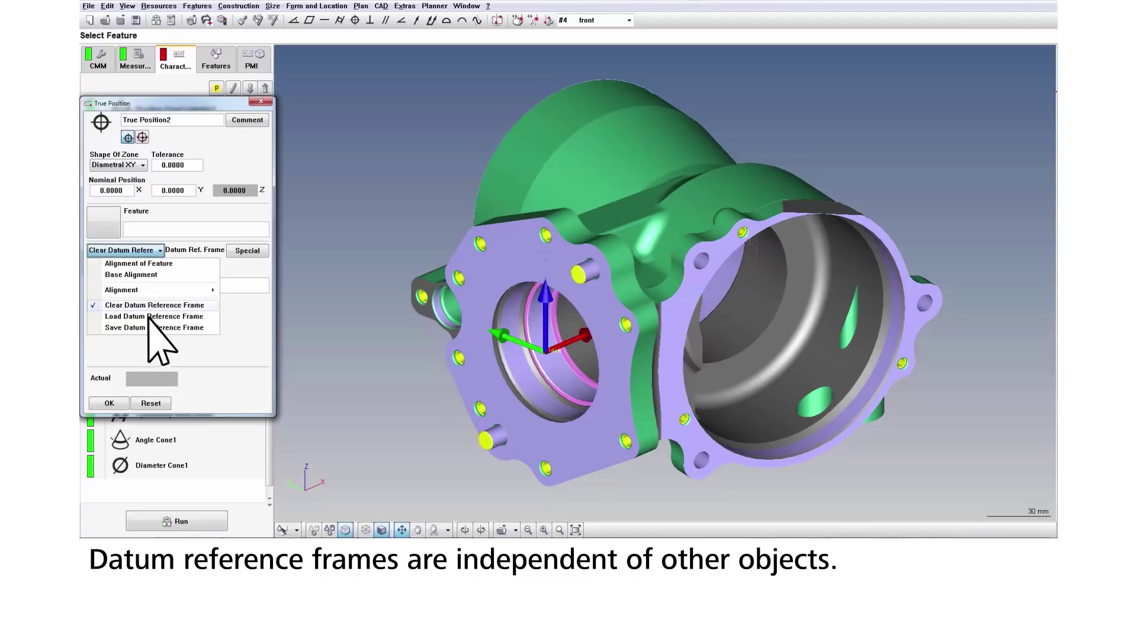
pyautogui.click(150, 317)
pyautogui.click(175, 258)
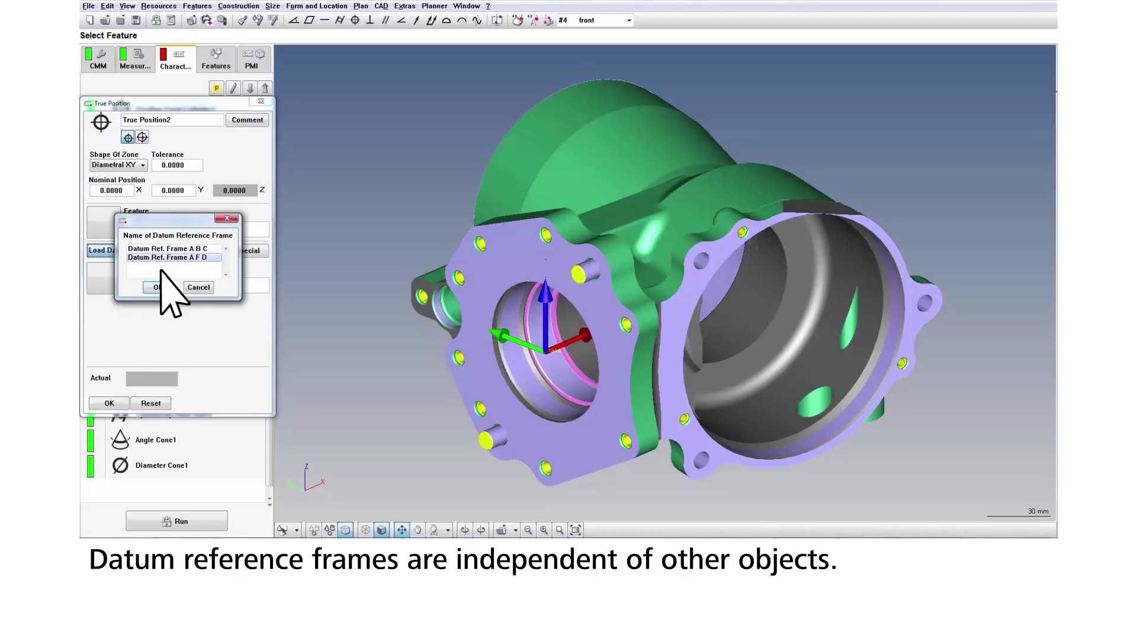
pyautogui.click(158, 288)
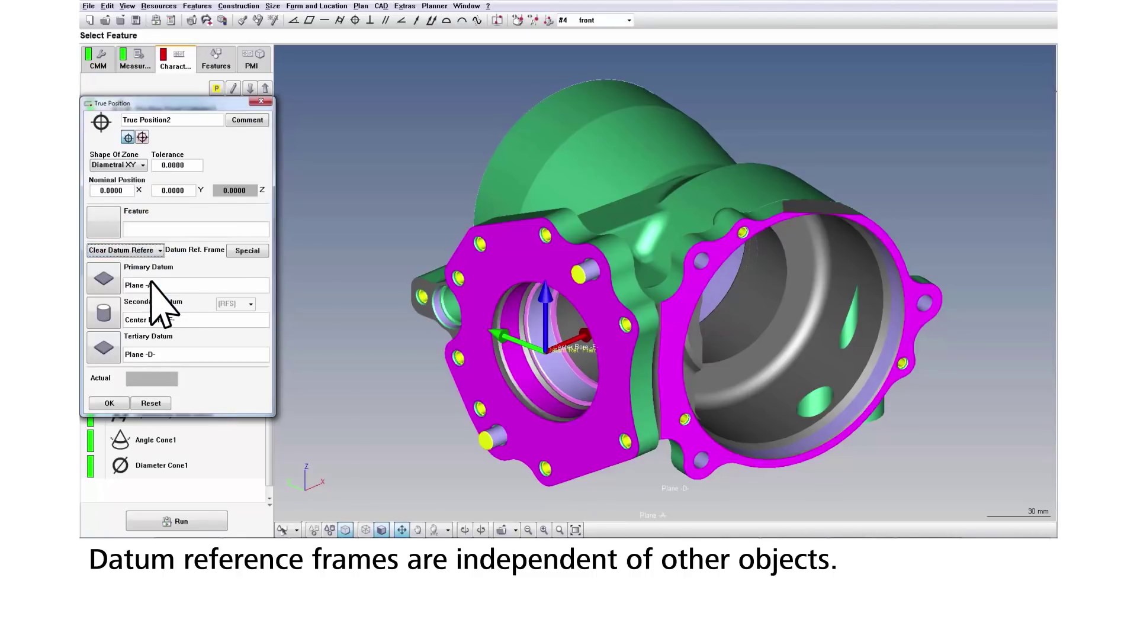
# Assign Ax Bore1 as True Position2's feature, set its tolerance, and also select True Position1
pyautogui.click(439, 310)
pyautogui.click(170, 166)
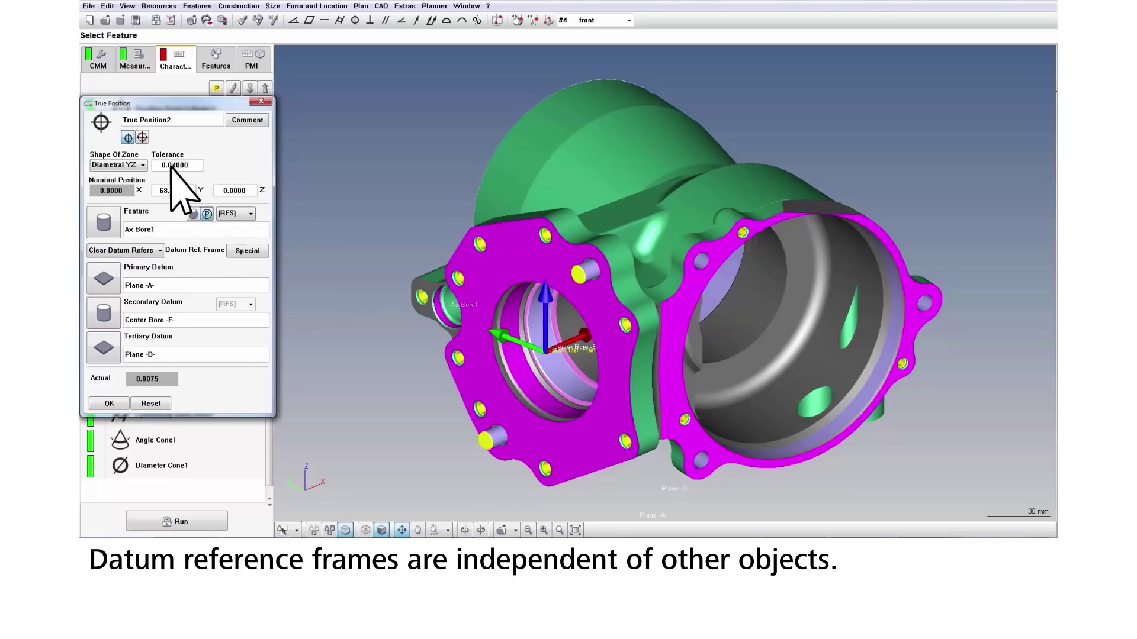
pyautogui.click(110, 403)
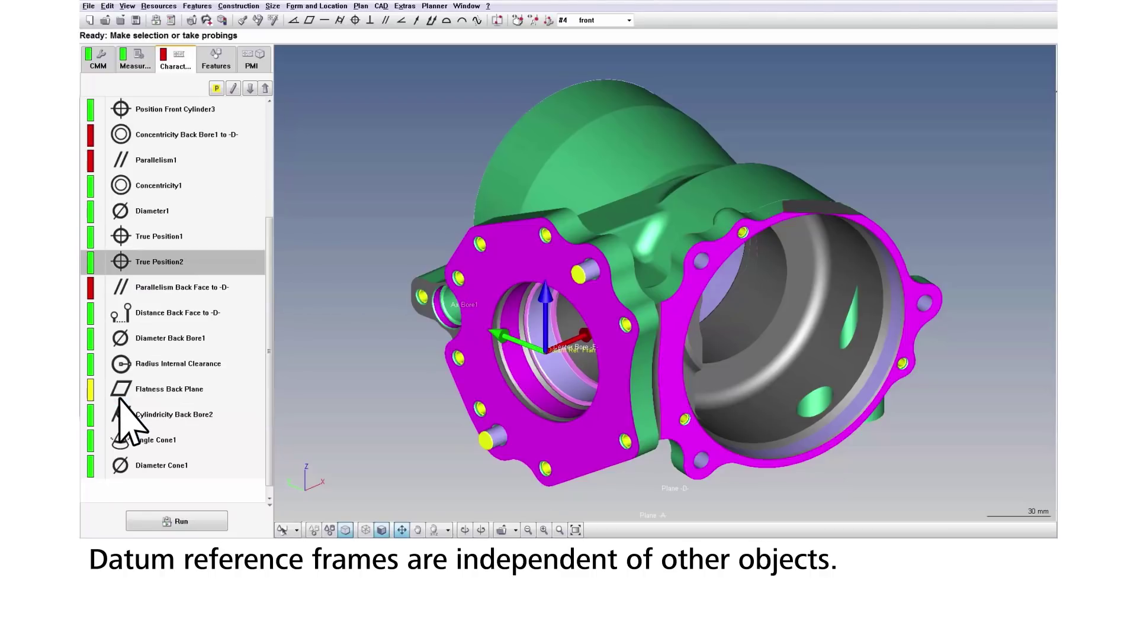
pyautogui.keyDown('ctrl'); pyautogui.click(188, 236); pyautogui.keyUp('ctrl')
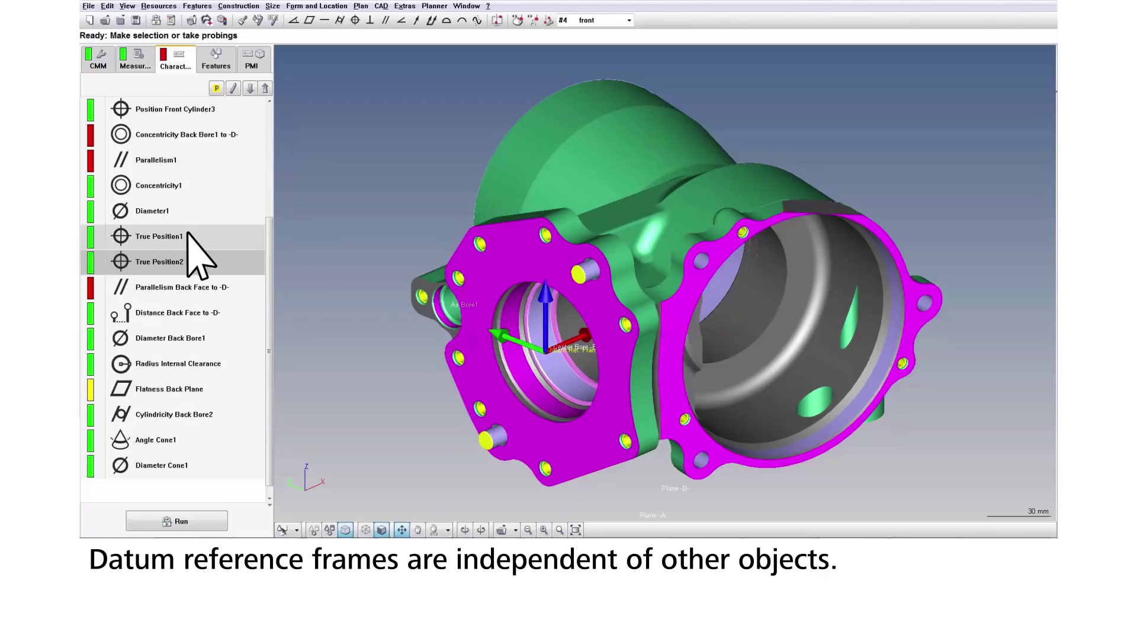